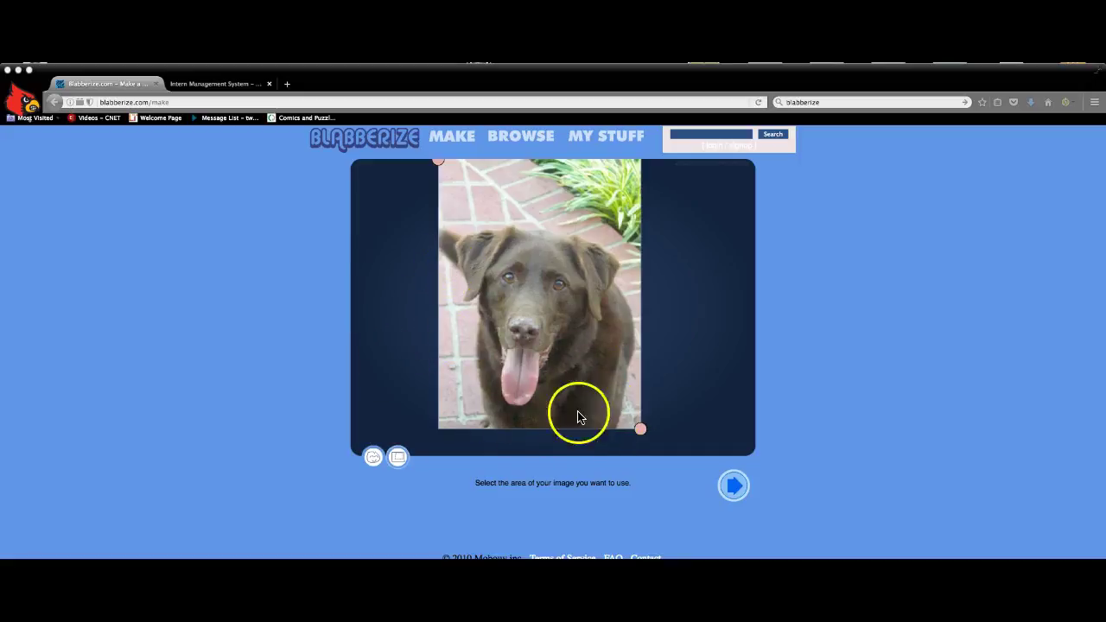
Step: Accept the dog photo's crop and advance to mouth placement
left_click(736, 489)
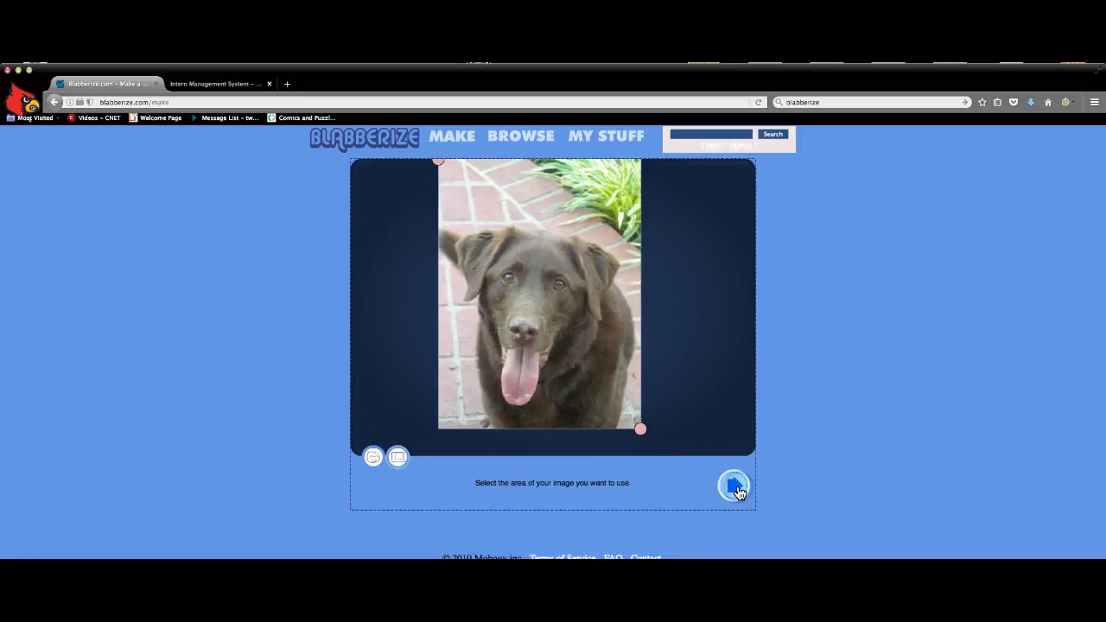
left_click(736, 490)
left_click(733, 487)
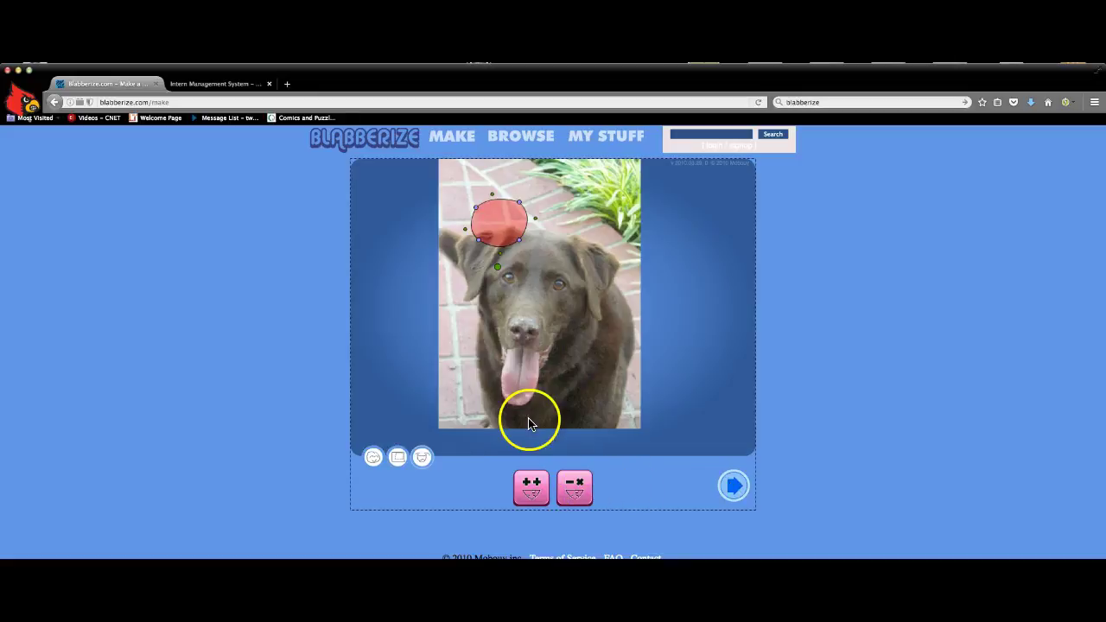
Step: Drag the mouth shape onto the dog's mouth, continue, and choose microphone recording
left_click(497, 231)
left_click_drag(497, 231, 516, 379)
left_click(733, 486)
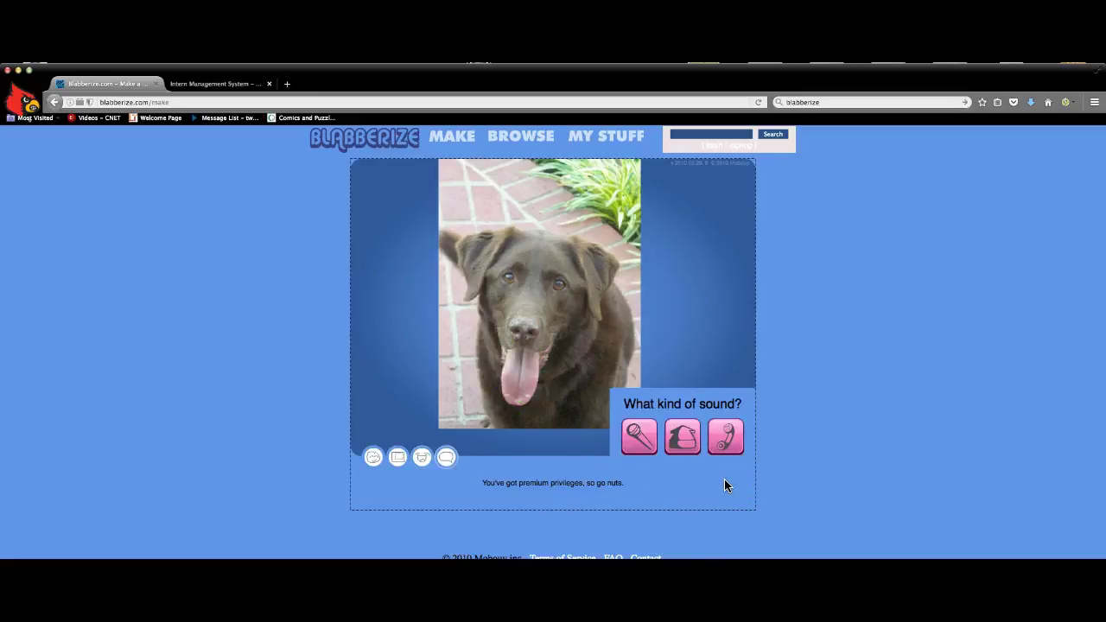
left_click(642, 442)
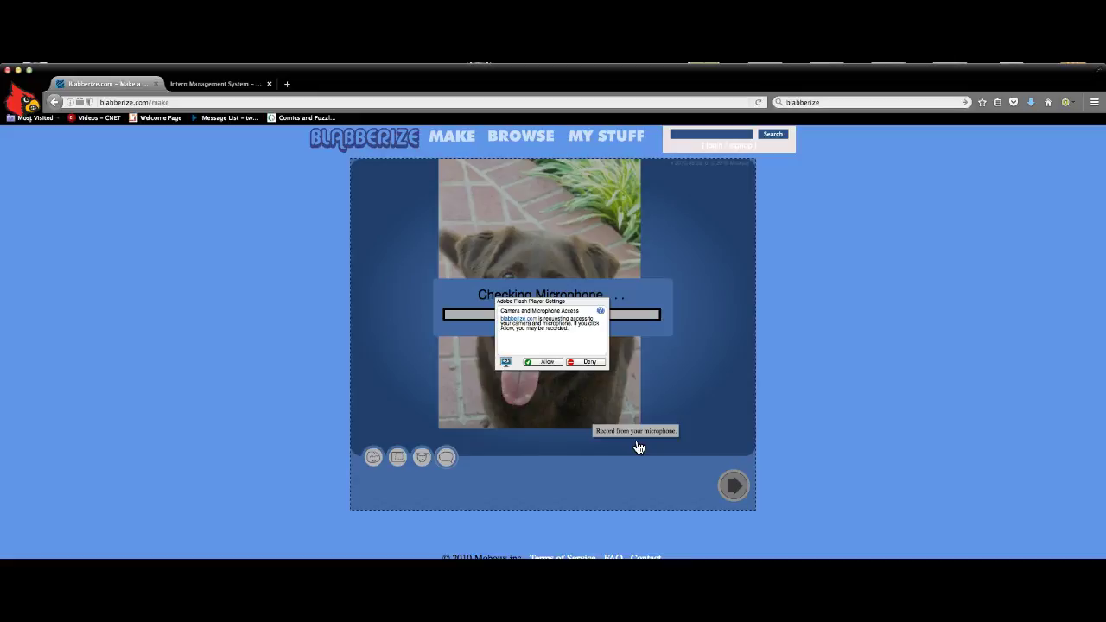
left_click(544, 363)
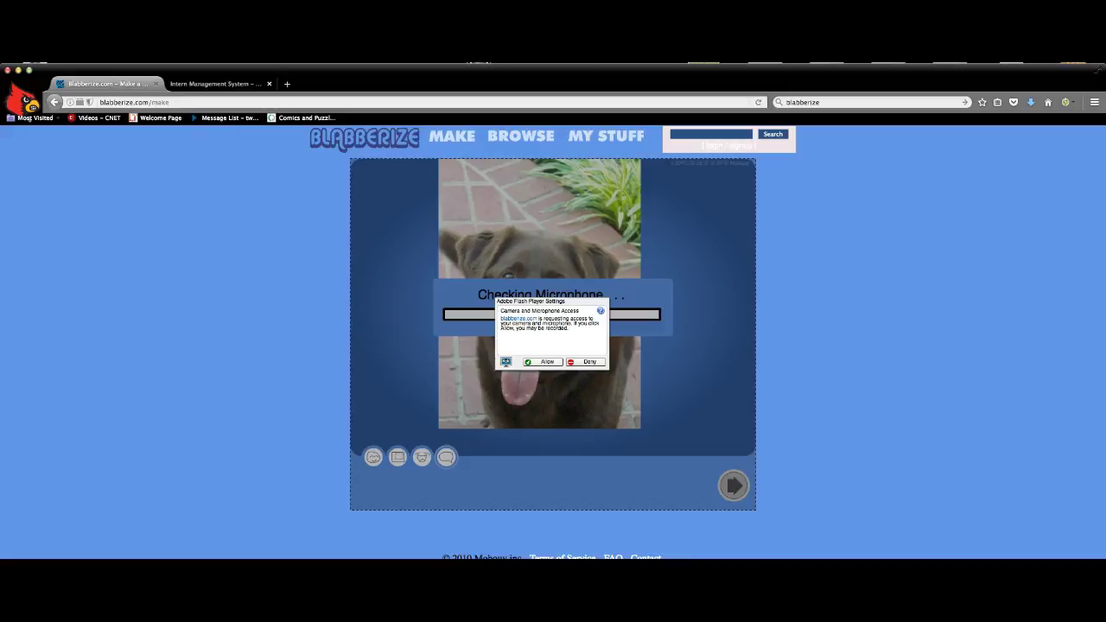
Step: Open Flash Player in System Preferences and show Camera and Microphone Settings by Site
left_click(29, 86)
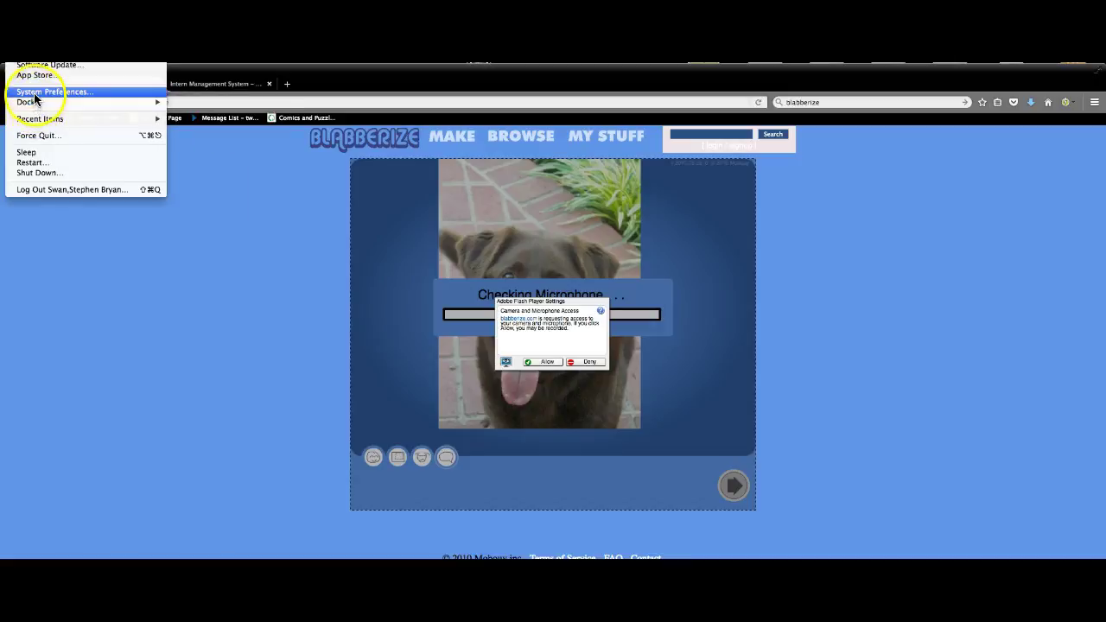
left_click(202, 152)
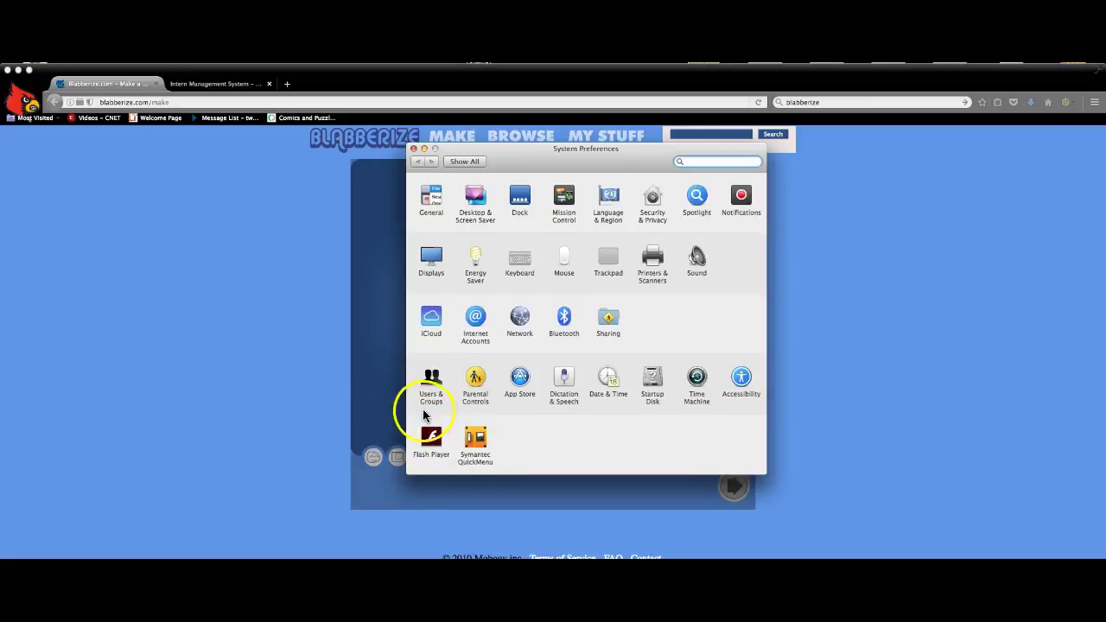
left_click(428, 440)
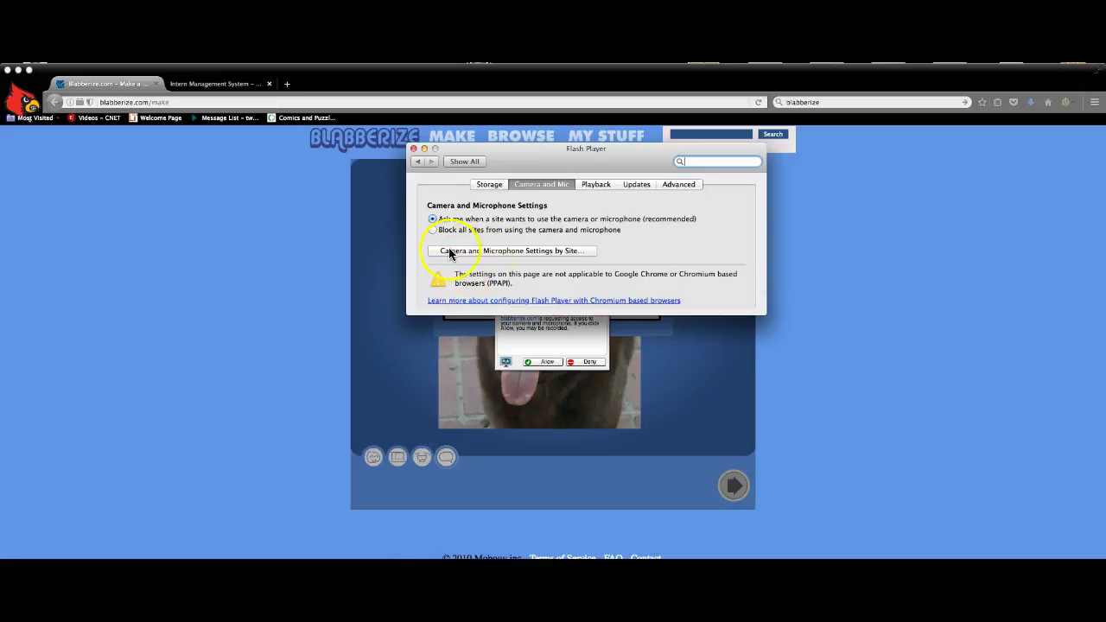
left_click(502, 251)
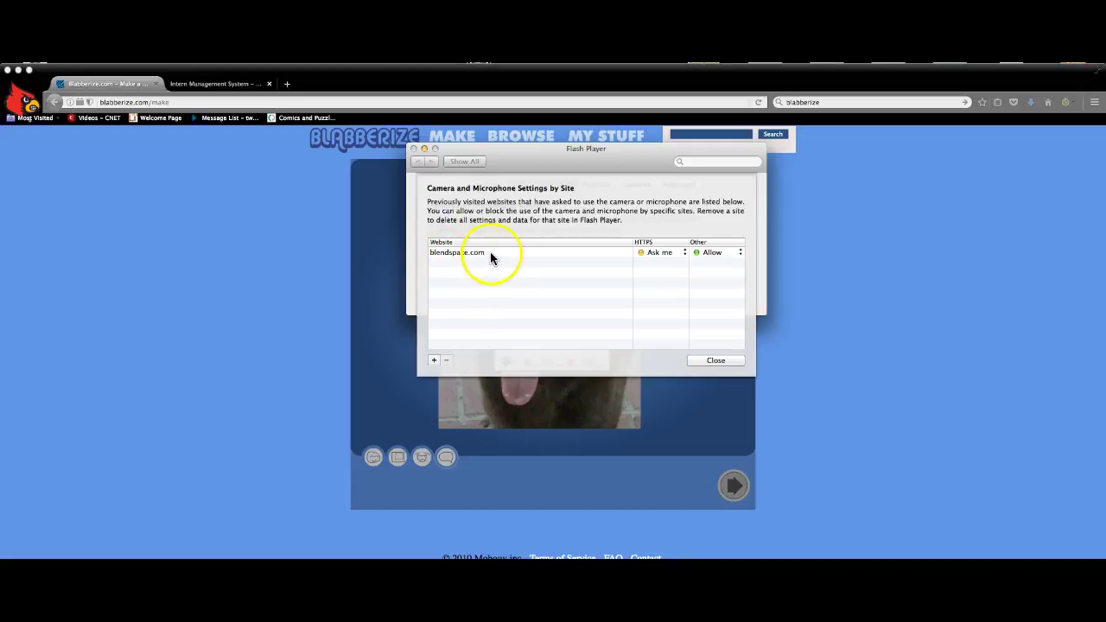
Step: Add blabberize.com as a new website domain in Flash Player's site list, then close the list
left_click(434, 361)
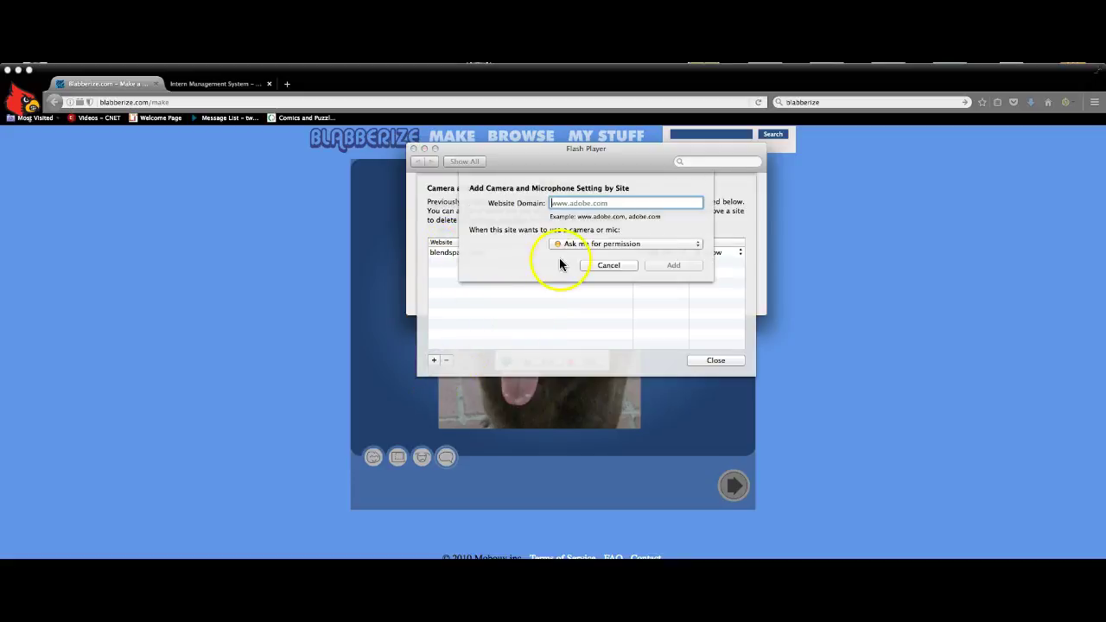
left_click(593, 203)
type("blabber")
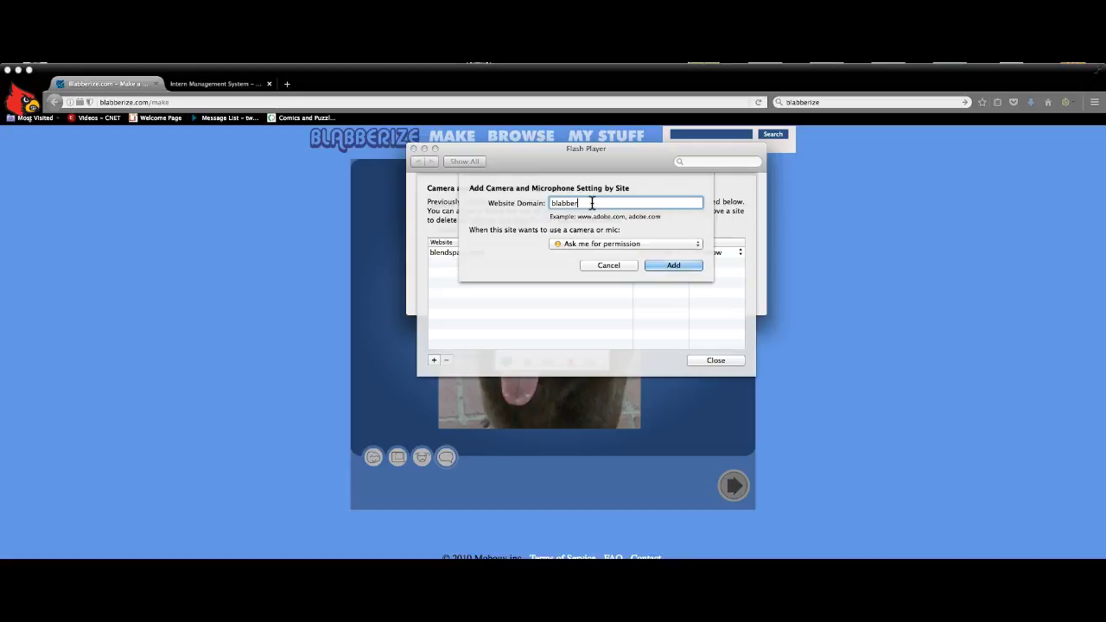
type("ize.com")
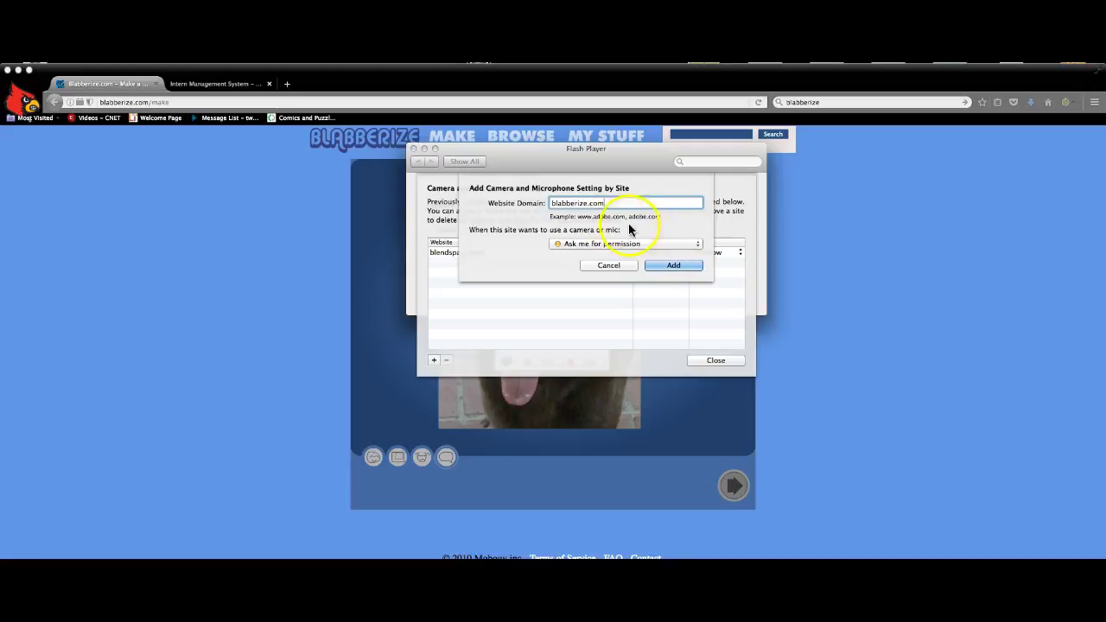
left_click(663, 264)
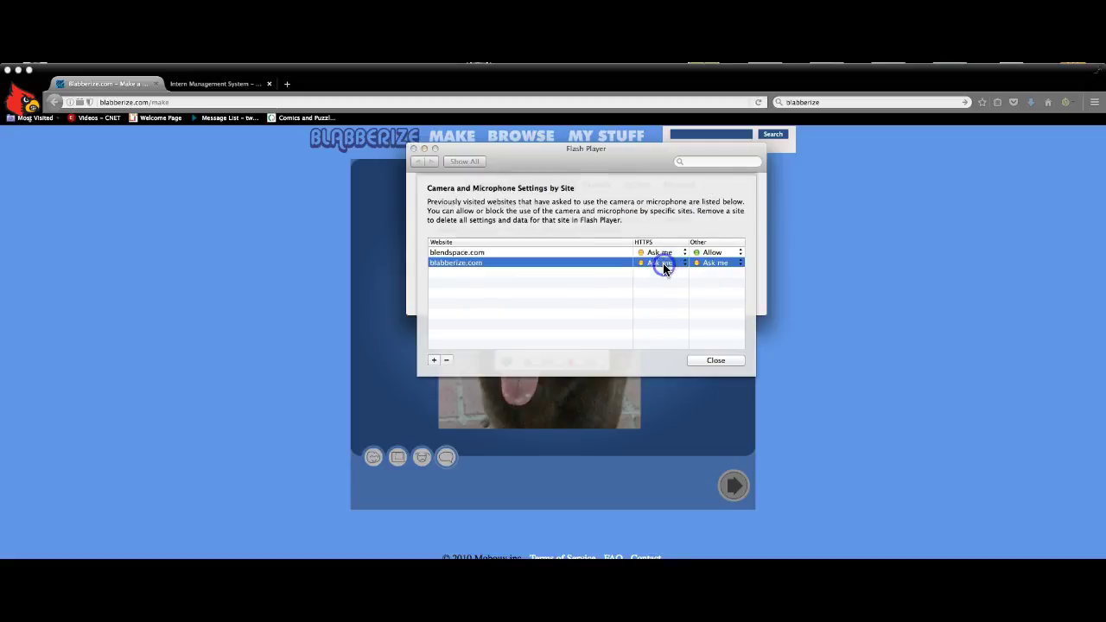
left_click(715, 361)
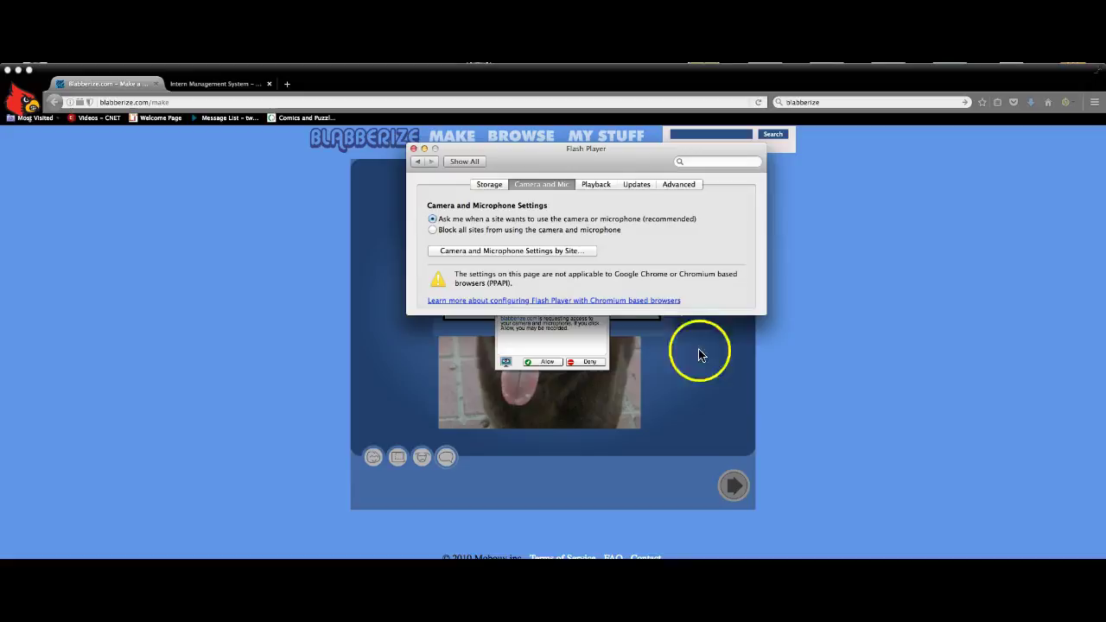
Step: Close Flash Player preferences, reload Blabberize, and upload the dog JPG from New Pictures
left_click(412, 149)
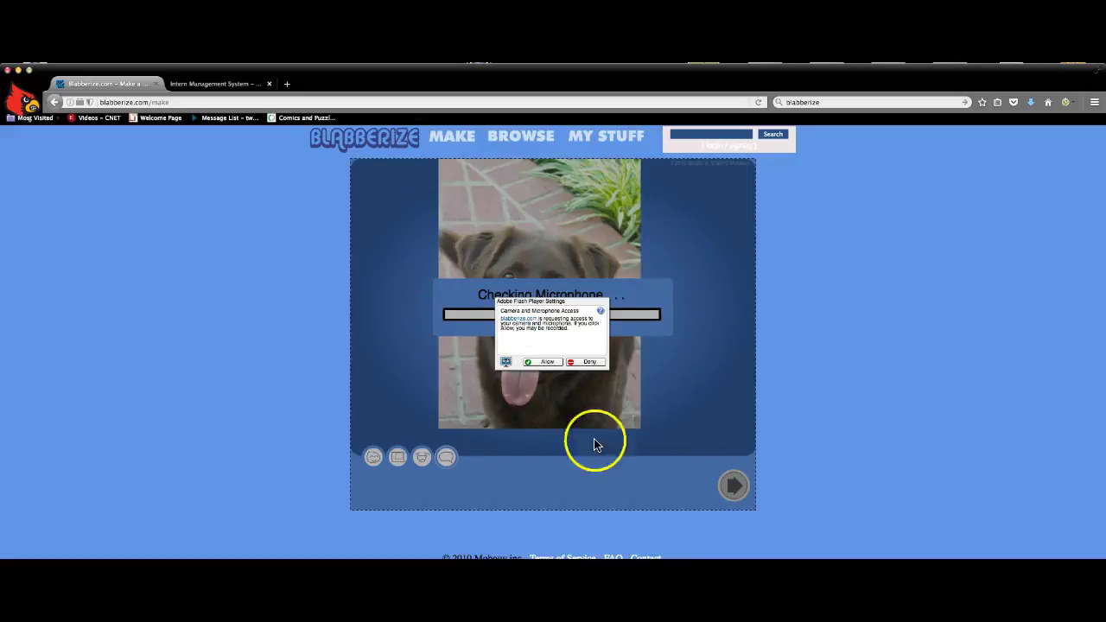
left_click(758, 103)
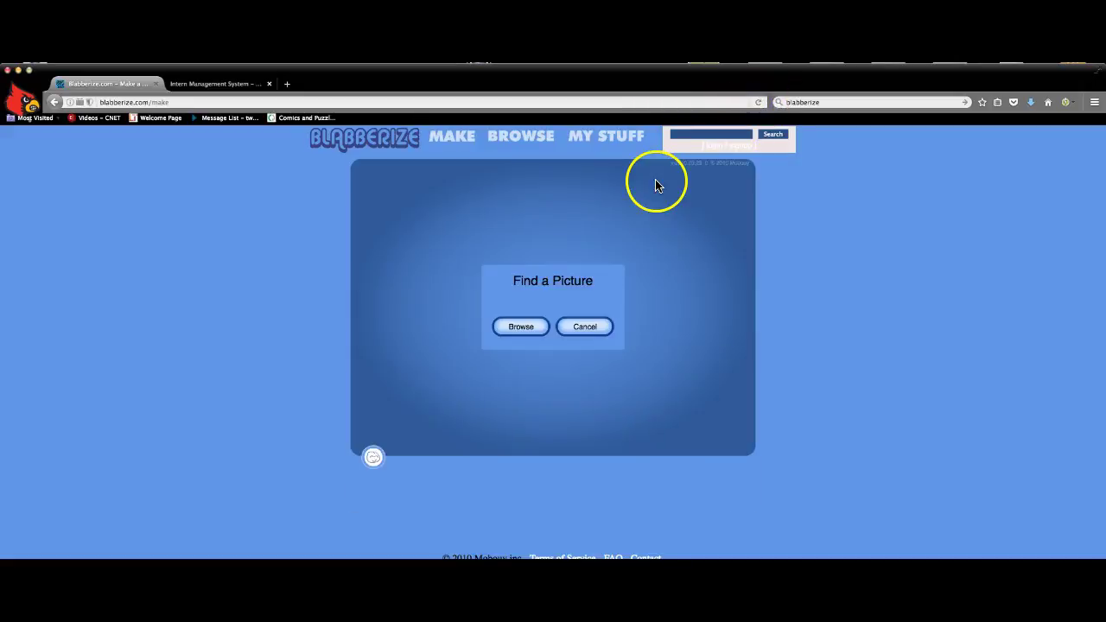
left_click(518, 327)
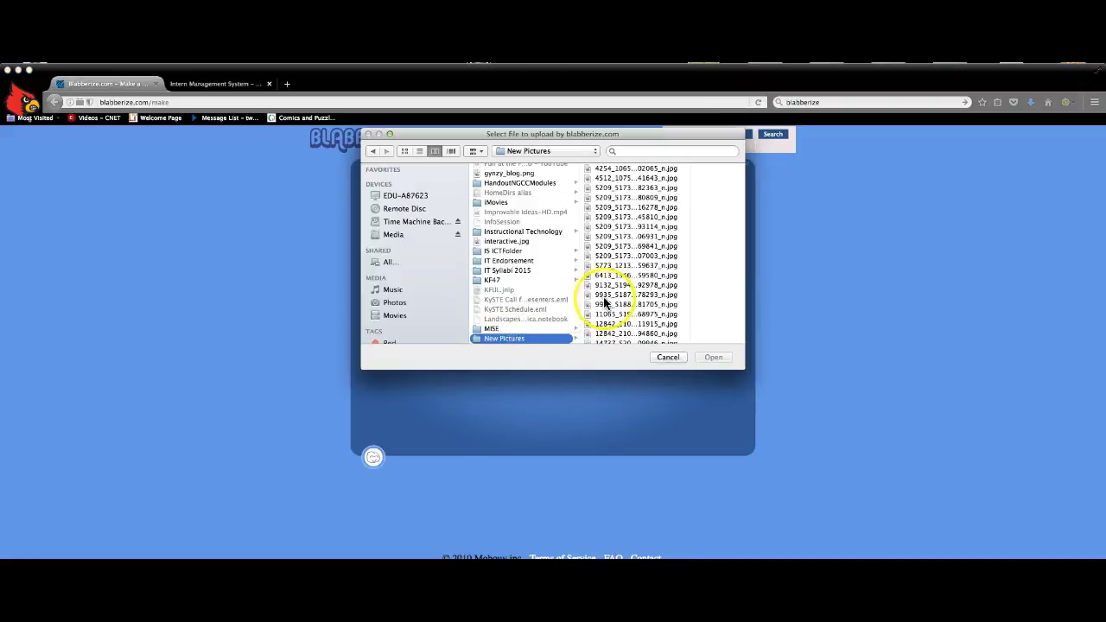
left_click(596, 236)
left_click(583, 255)
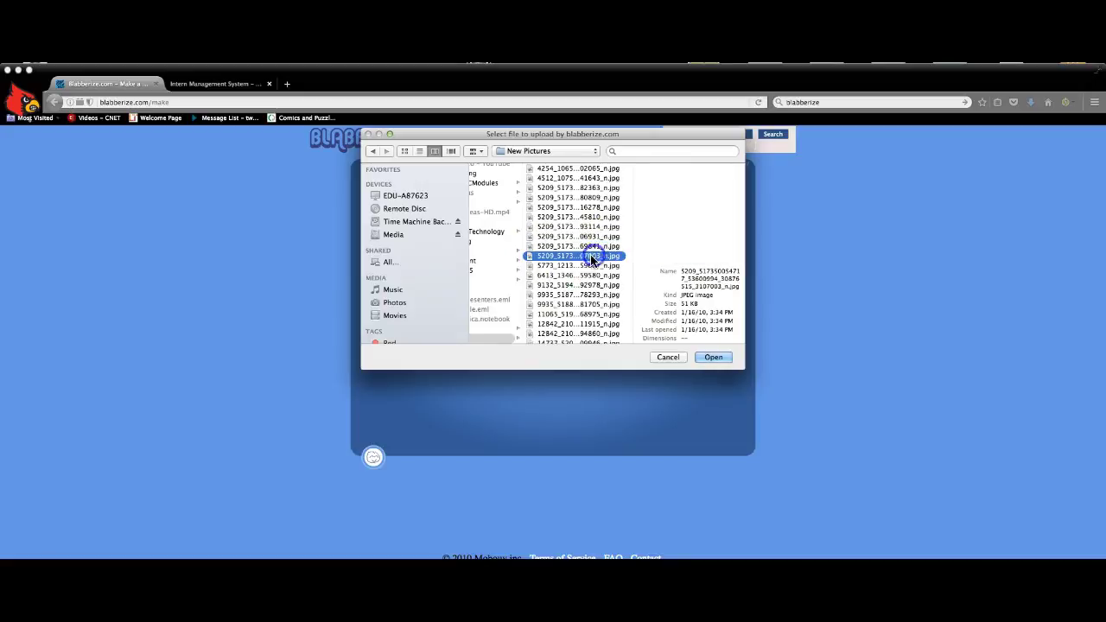
left_click(713, 358)
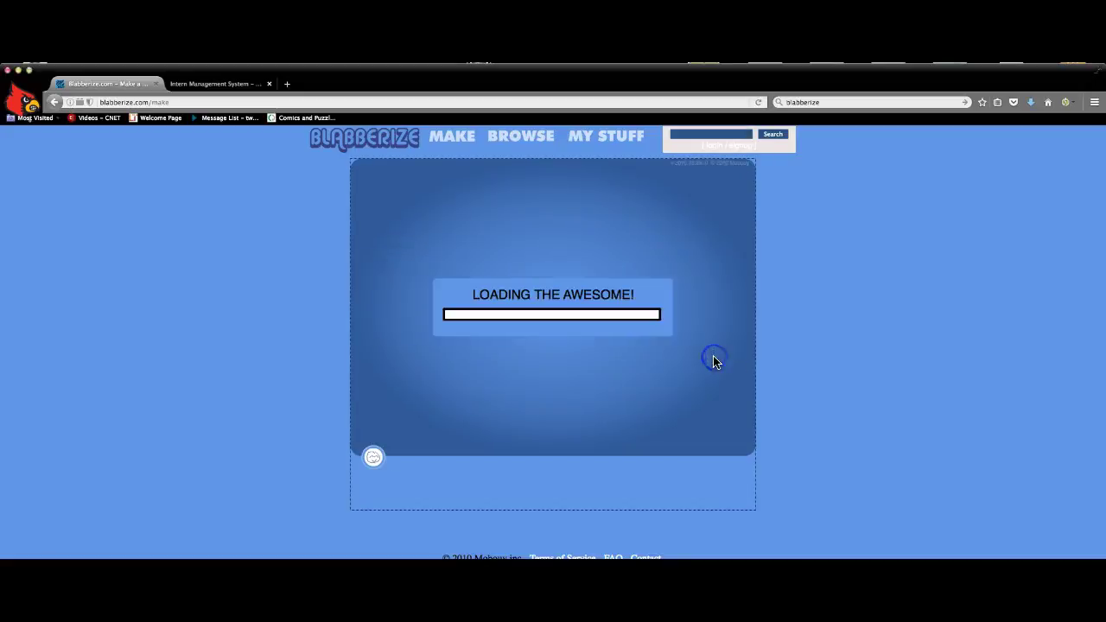
Step: Accept the crop, drag the mouth shape onto the dog's mouth, and choose microphone recording
left_click(733, 486)
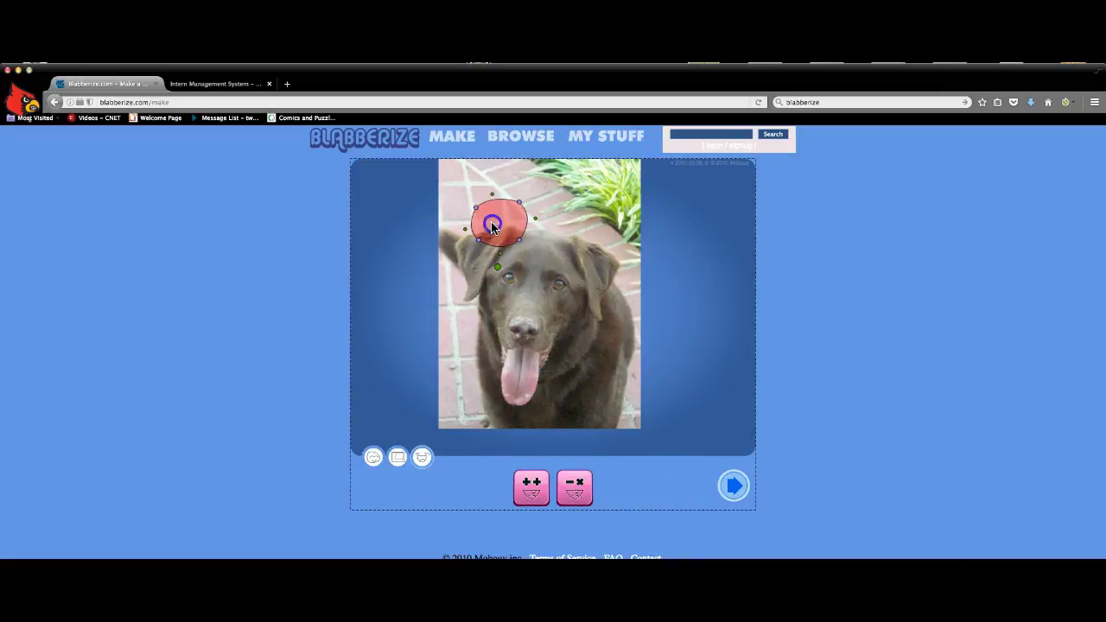
left_click_drag(494, 225, 518, 369)
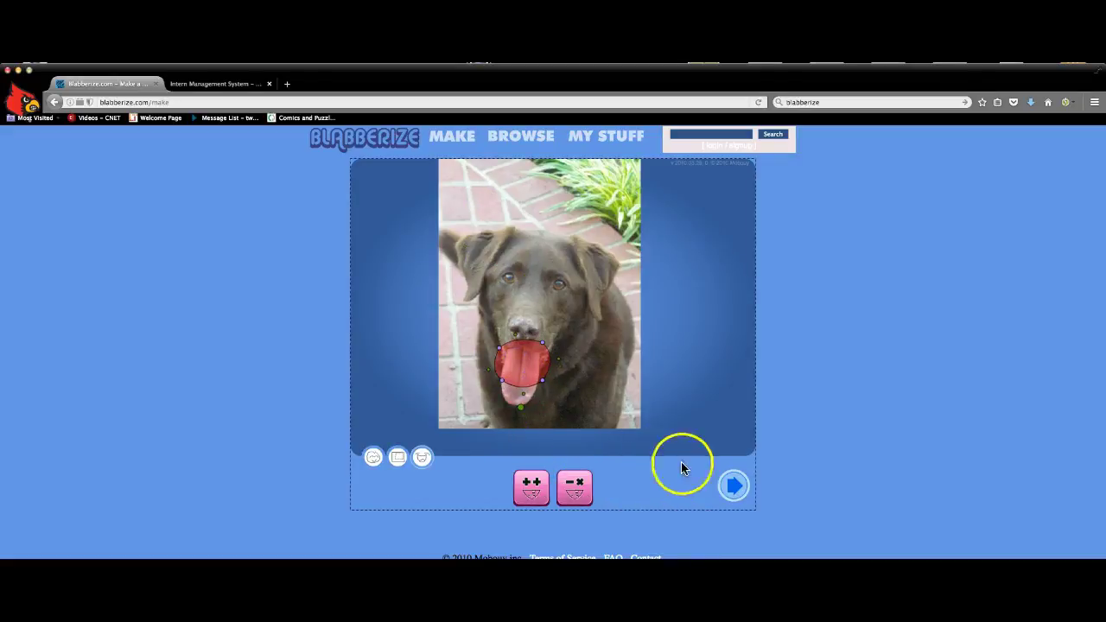
left_click(732, 487)
left_click(646, 441)
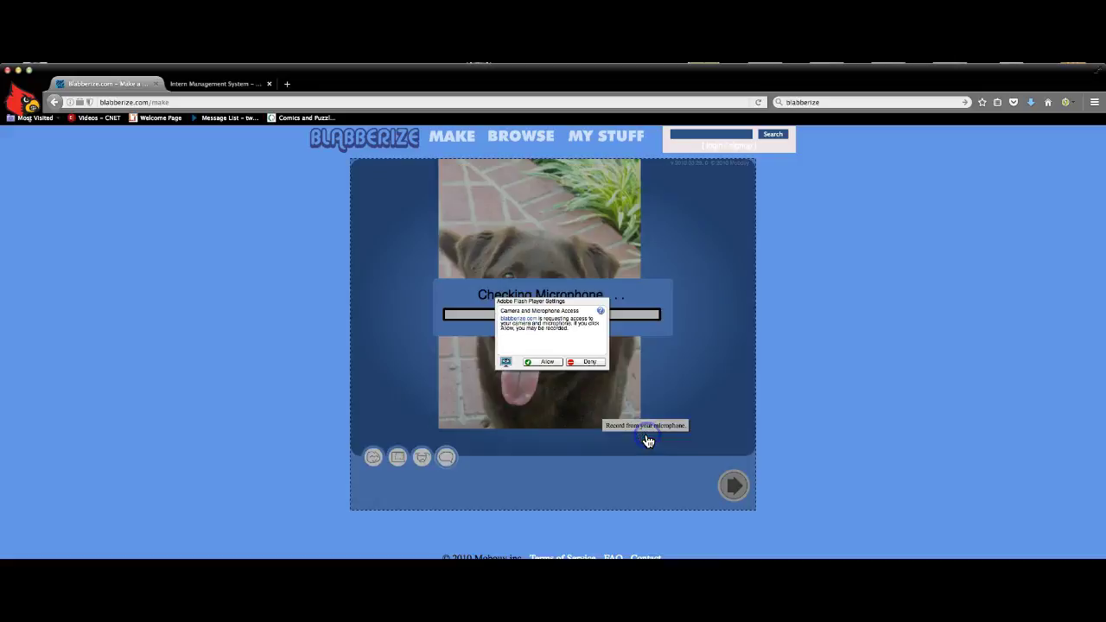
Step: Allow Flash Player microphone access for Blabberize
left_click(546, 362)
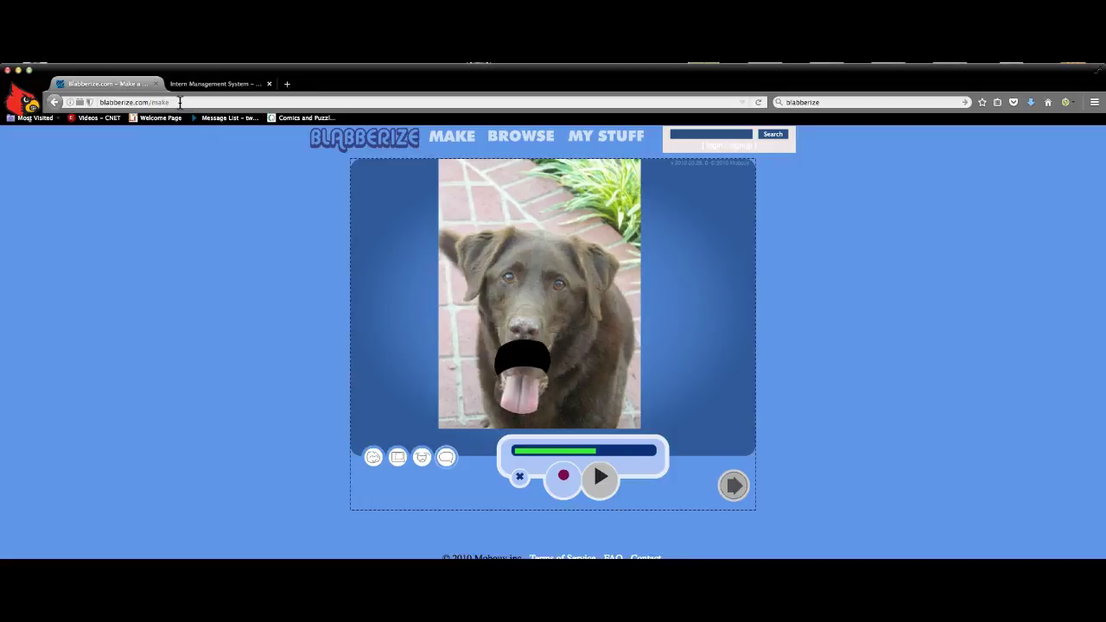
Step: Select the Blabberize page's web address and reopen System Preferences
left_click(179, 102)
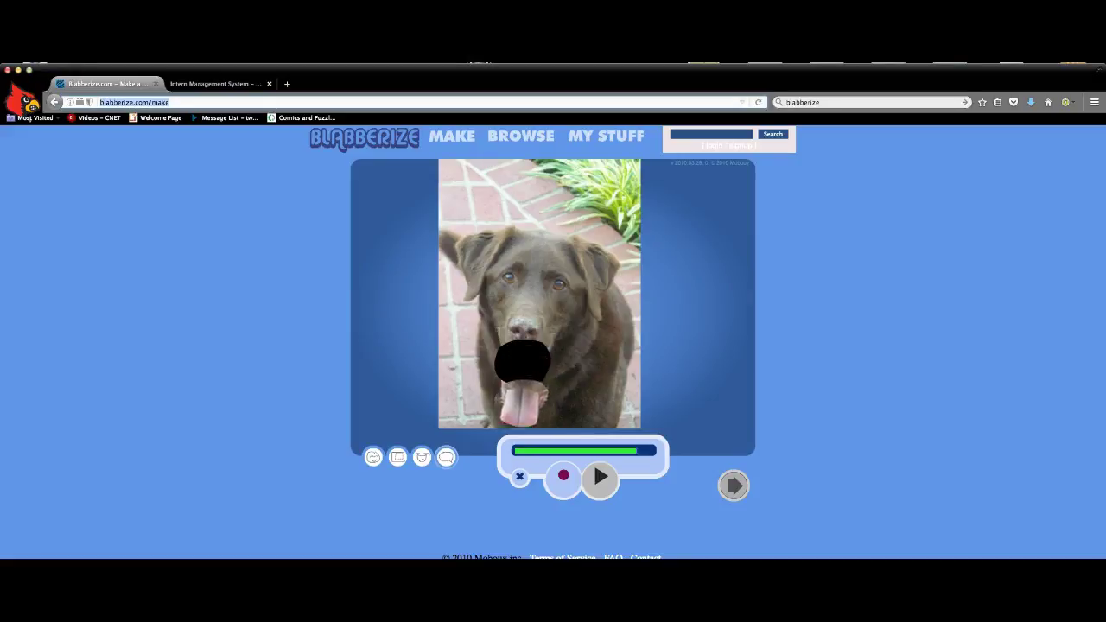
left_click(17, 63)
left_click(47, 91)
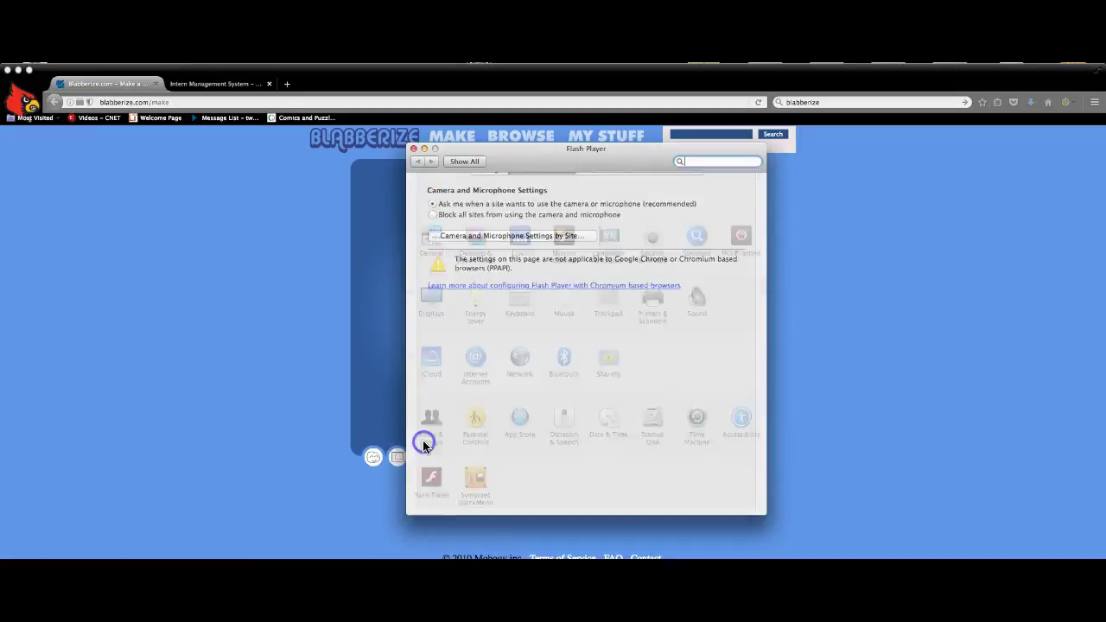
Step: Show the per-site list, paste the copied address into a new entry, then cancel and close
left_click(468, 250)
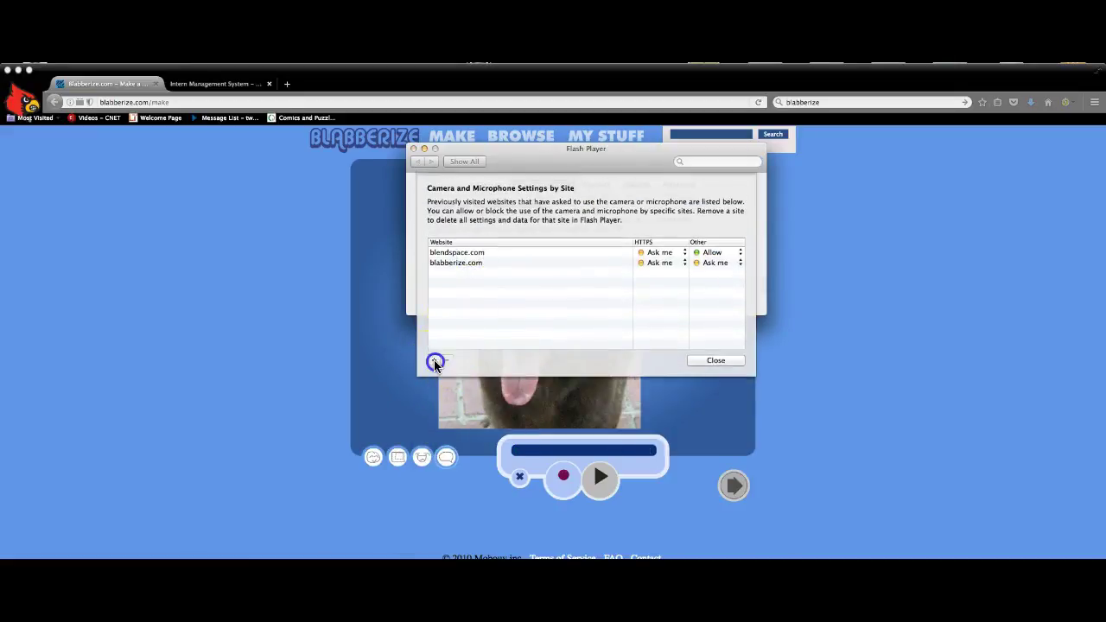
left_click(434, 360)
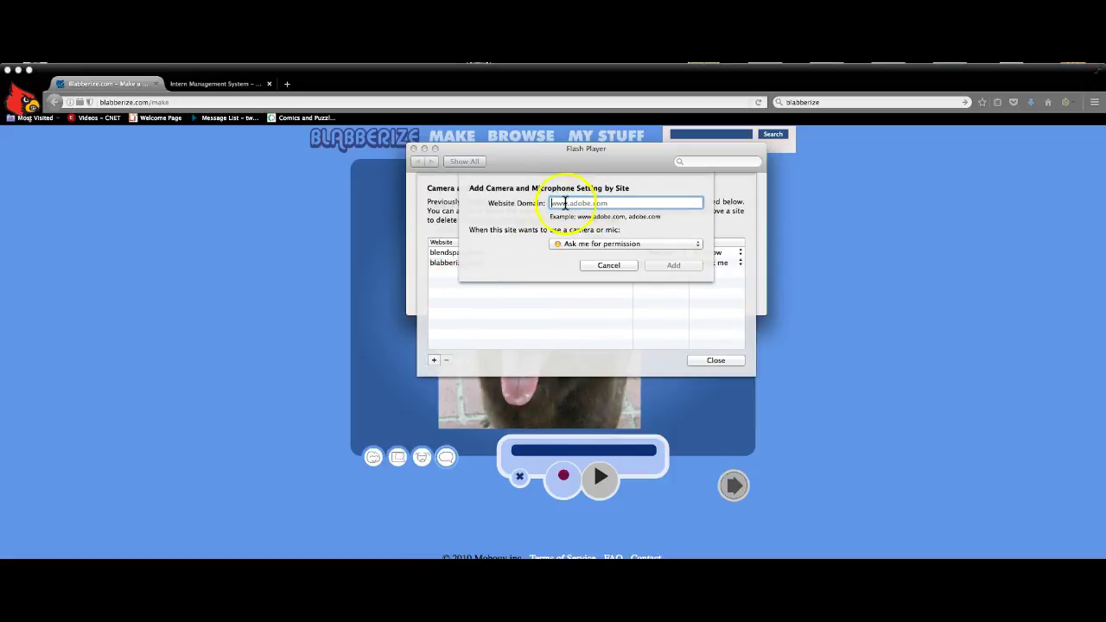
right_click(558, 203)
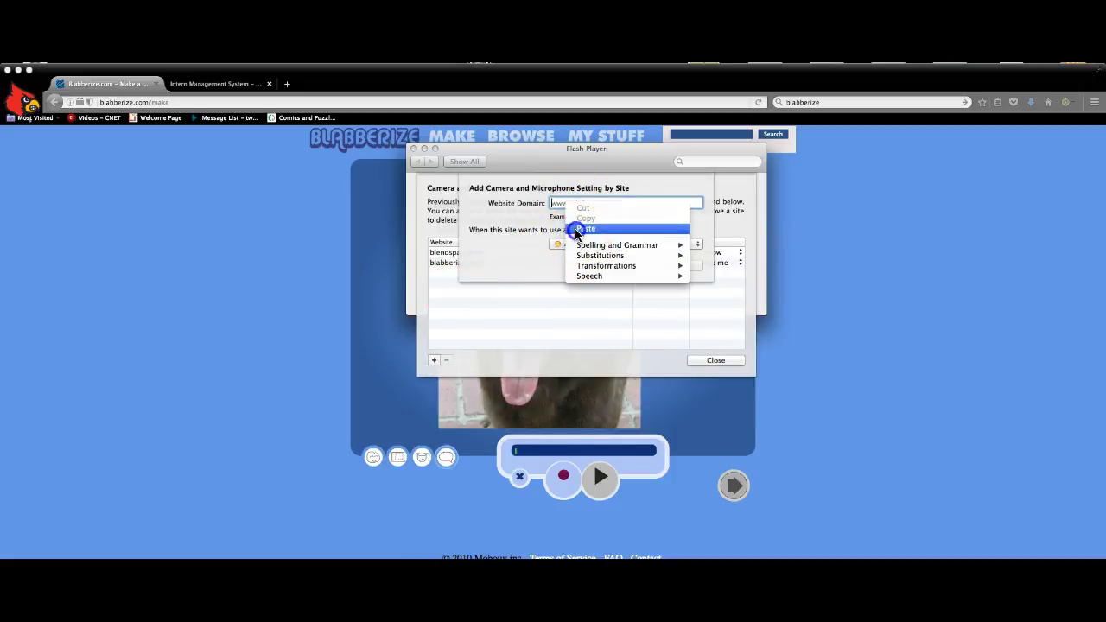
left_click(581, 228)
left_click(605, 270)
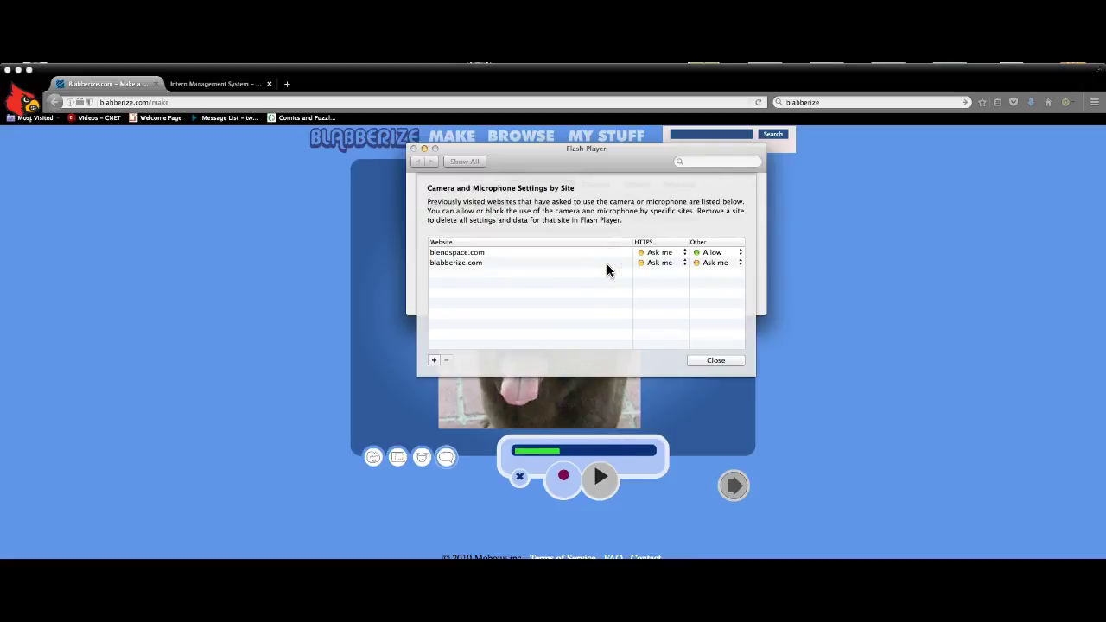
left_click(694, 352)
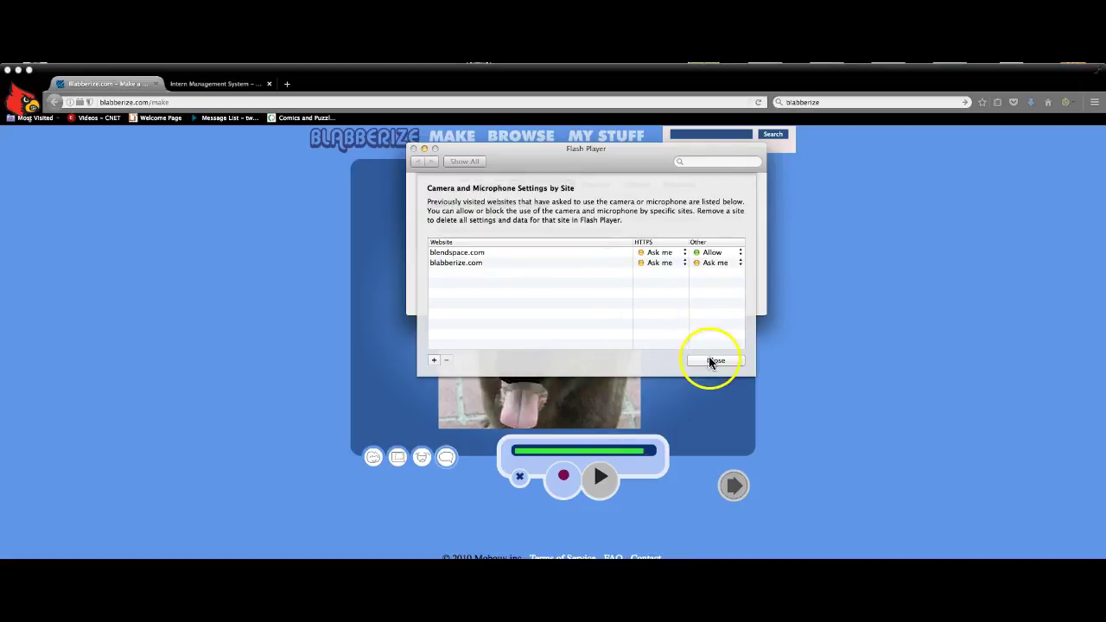